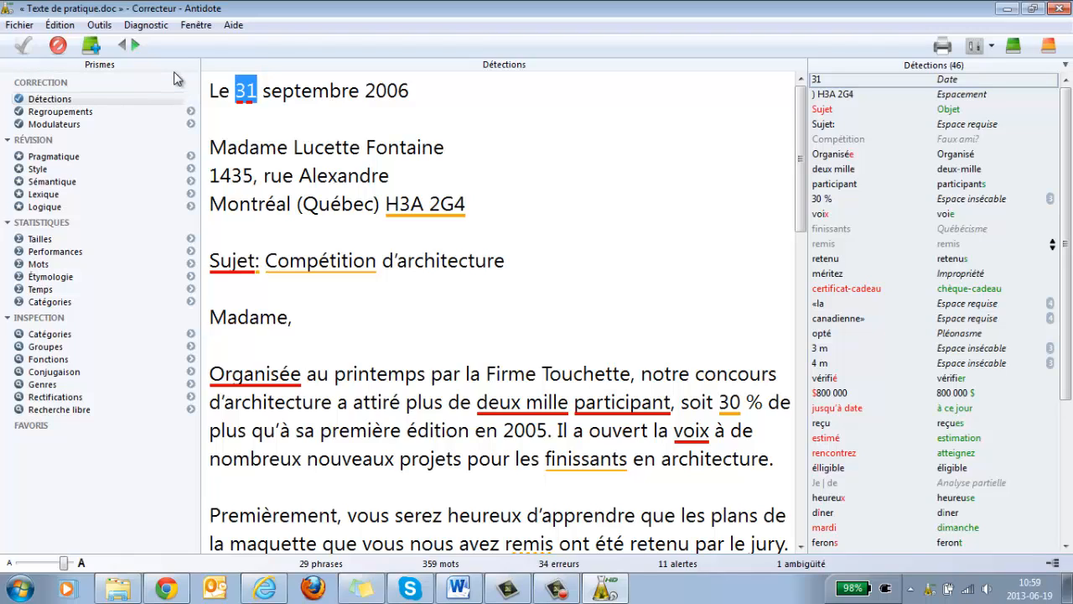
# Read the explanation of the date detection in the letter's first line and change the day to 30.
pyautogui.moveTo(249, 97)
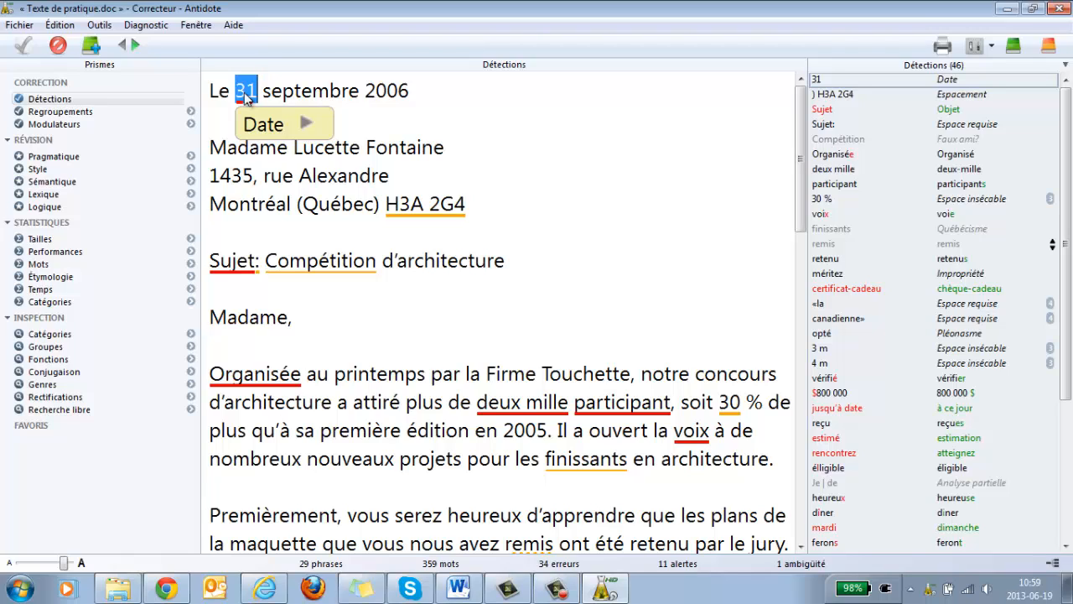
pyautogui.click(308, 125)
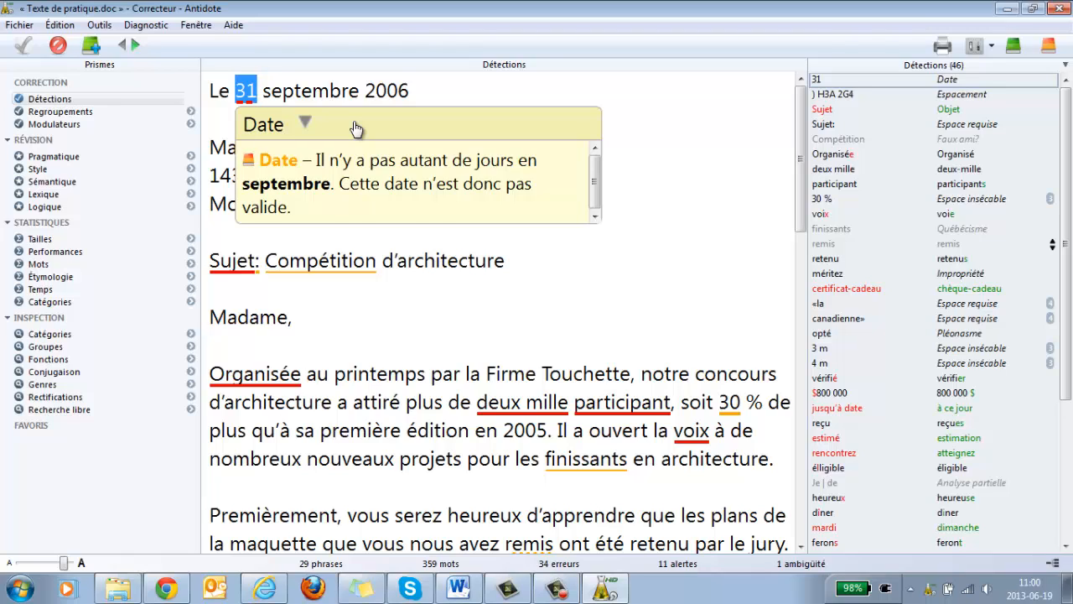
pyautogui.write('30')
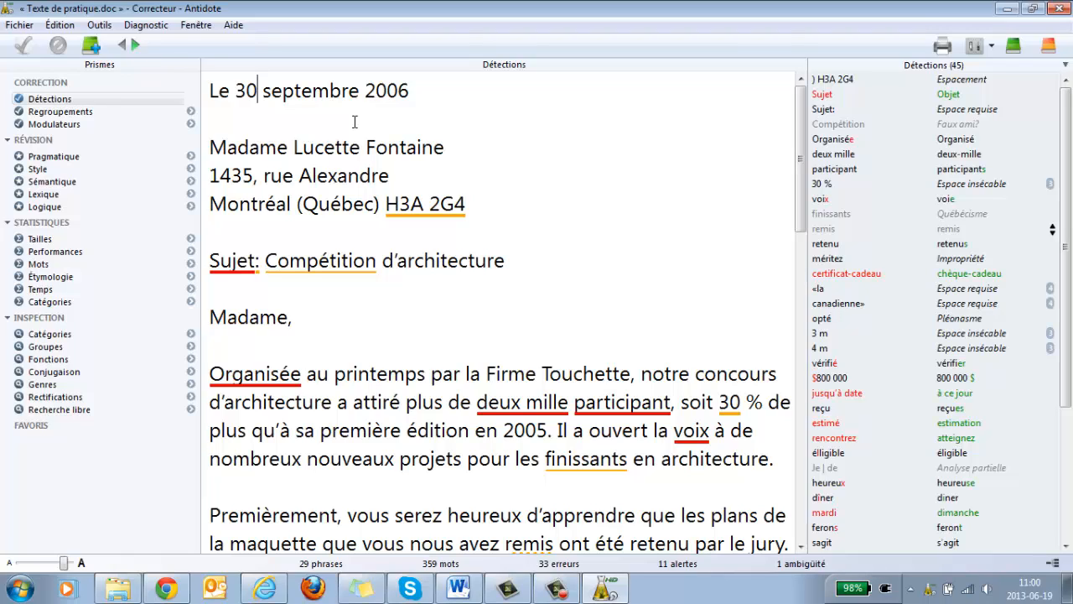
# Go to the spacing detection before the postal code, read its explanation and accept the correction to two spaces.
pyautogui.click(136, 46)
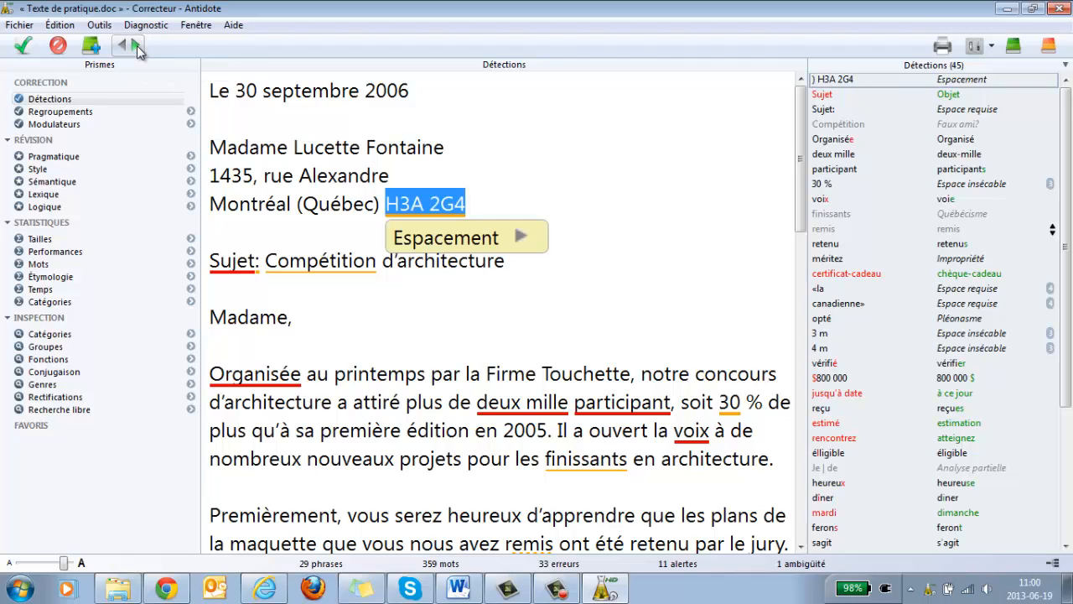
pyautogui.click(521, 240)
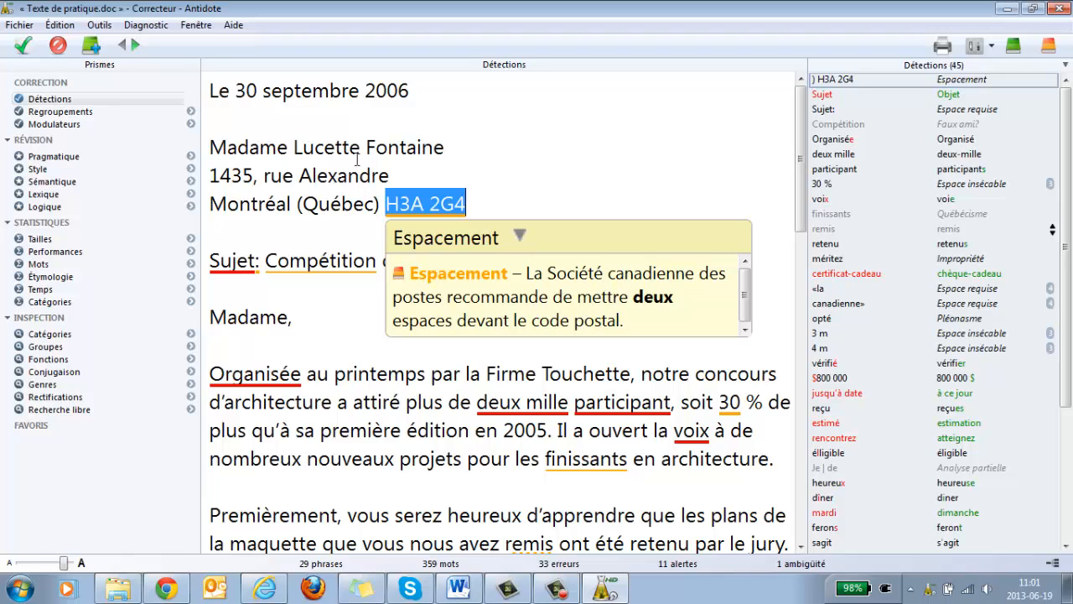
pyautogui.click(22, 49)
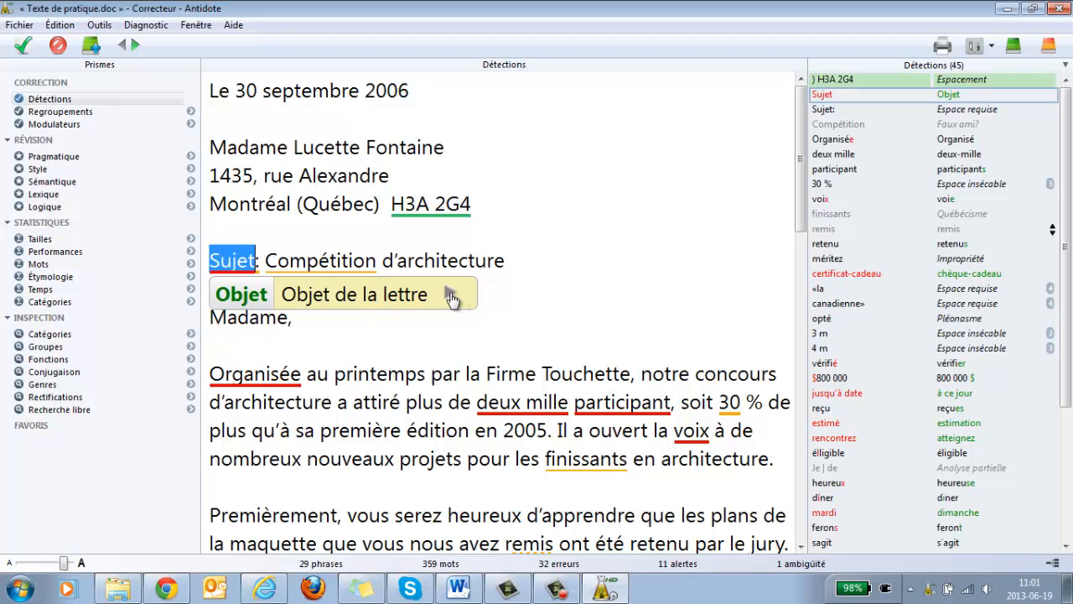
# Accept the replacement of "Sujet" with "Objet" and the required space before the colon that follows it.
pyautogui.click(450, 294)
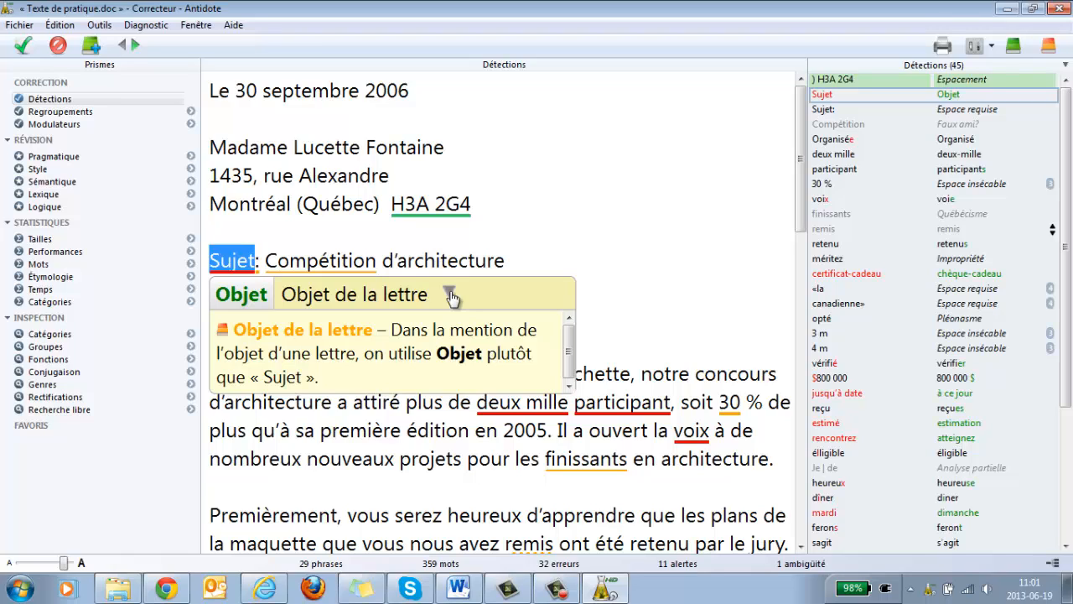
pyautogui.click(22, 47)
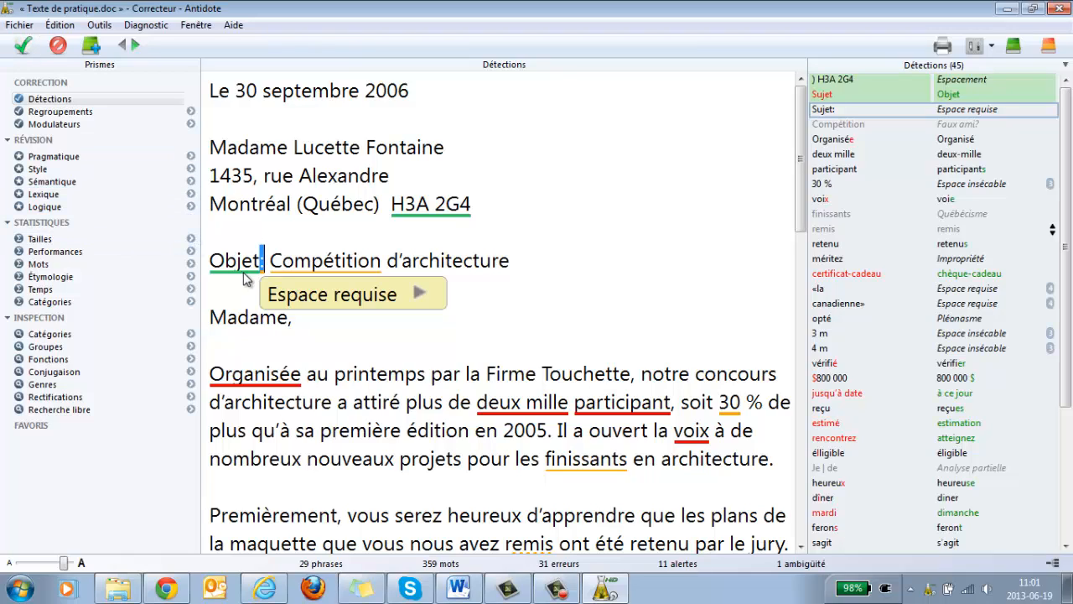
pyautogui.moveTo(263, 275)
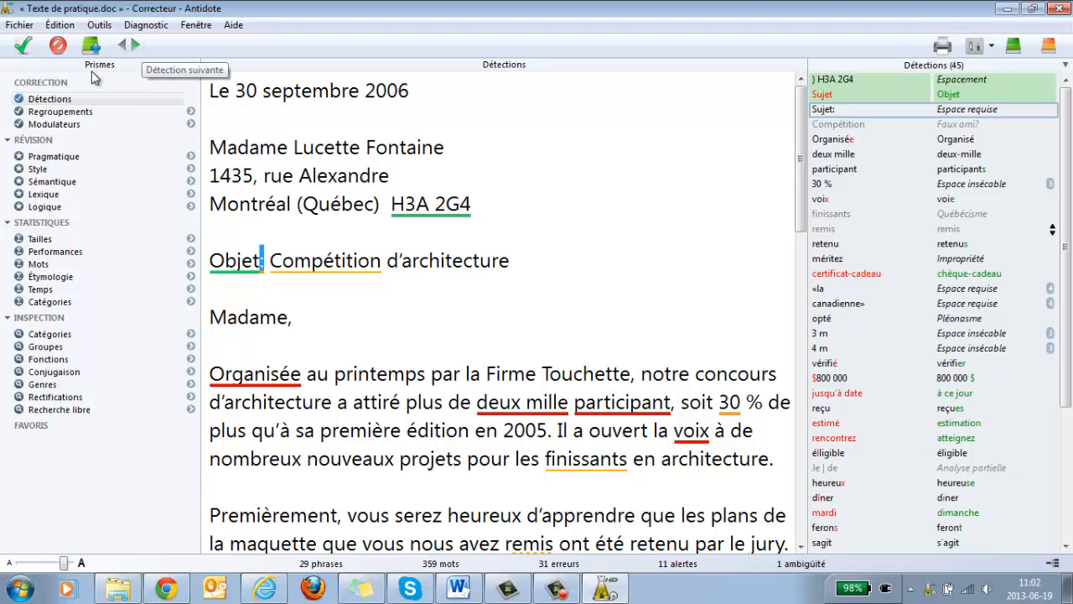
pyautogui.click(21, 48)
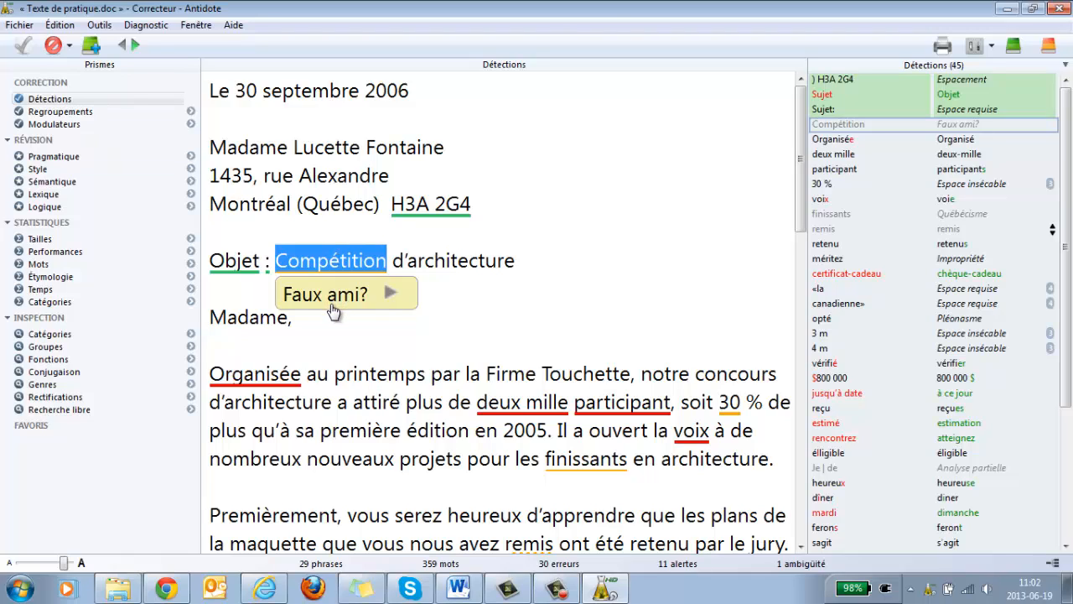
# Read the full "Faux ami?" explanation for "Compétition" and replace that word with "Concours" in the subject line.
pyautogui.click(392, 295)
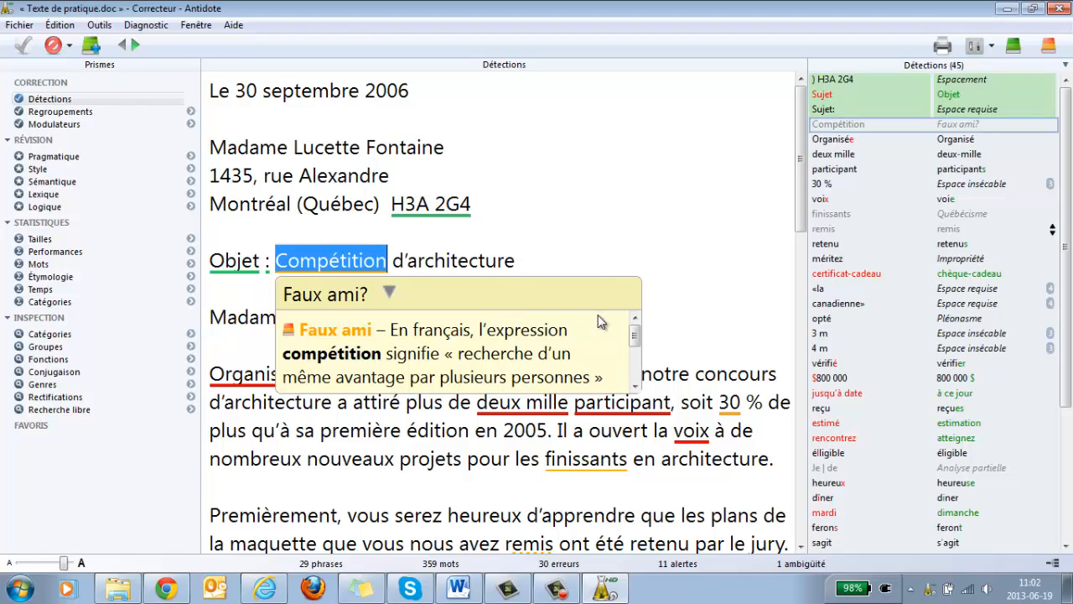
pyautogui.moveTo(636, 336); pyautogui.dragTo(637, 376)
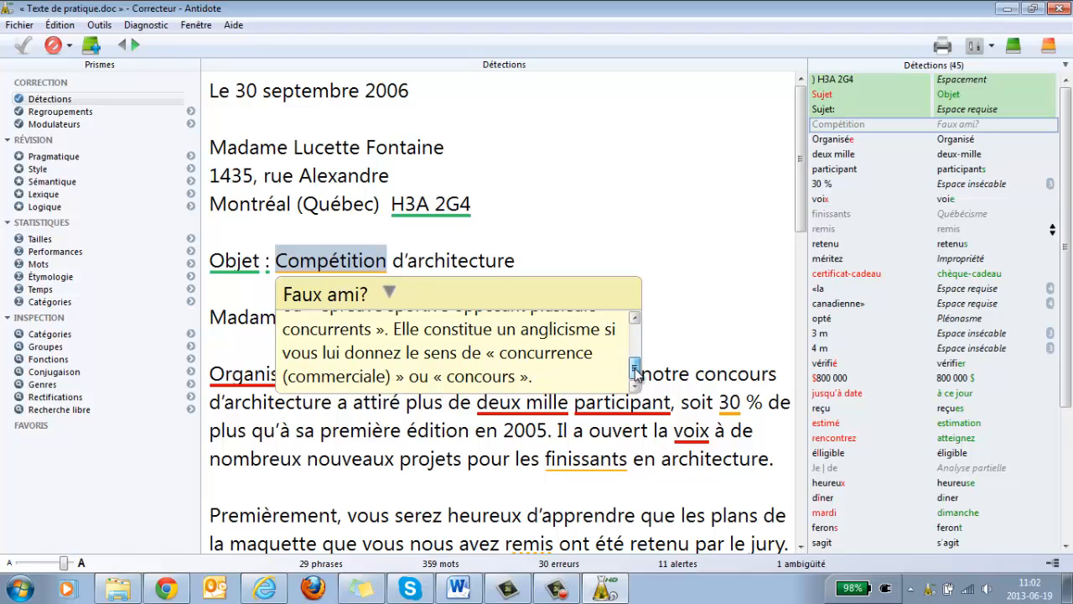
pyautogui.moveTo(636, 374); pyautogui.dragTo(634, 371)
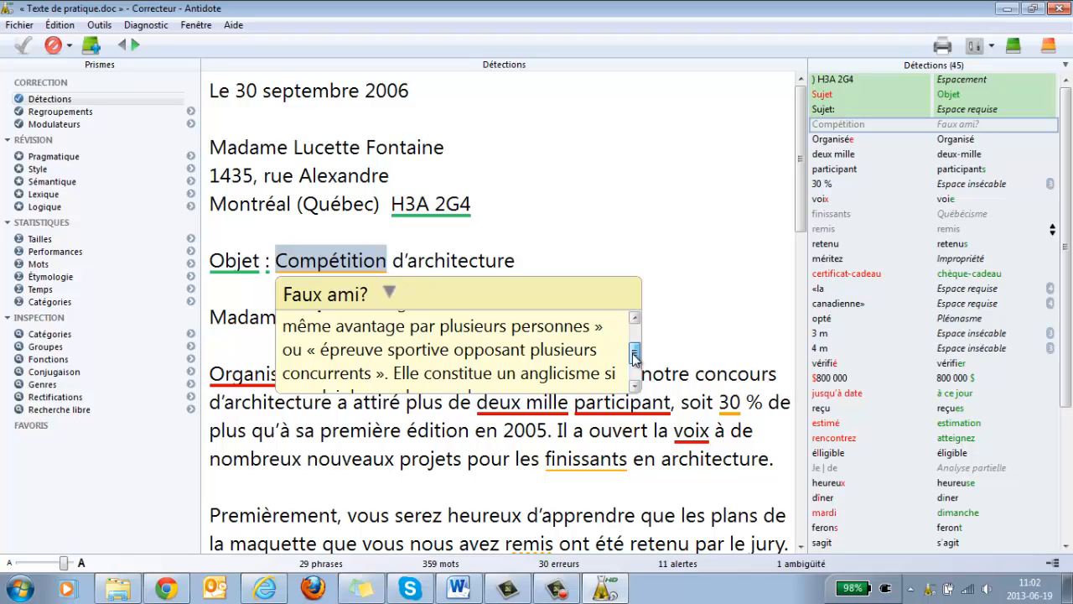
pyautogui.scroll(1, 634, 357)
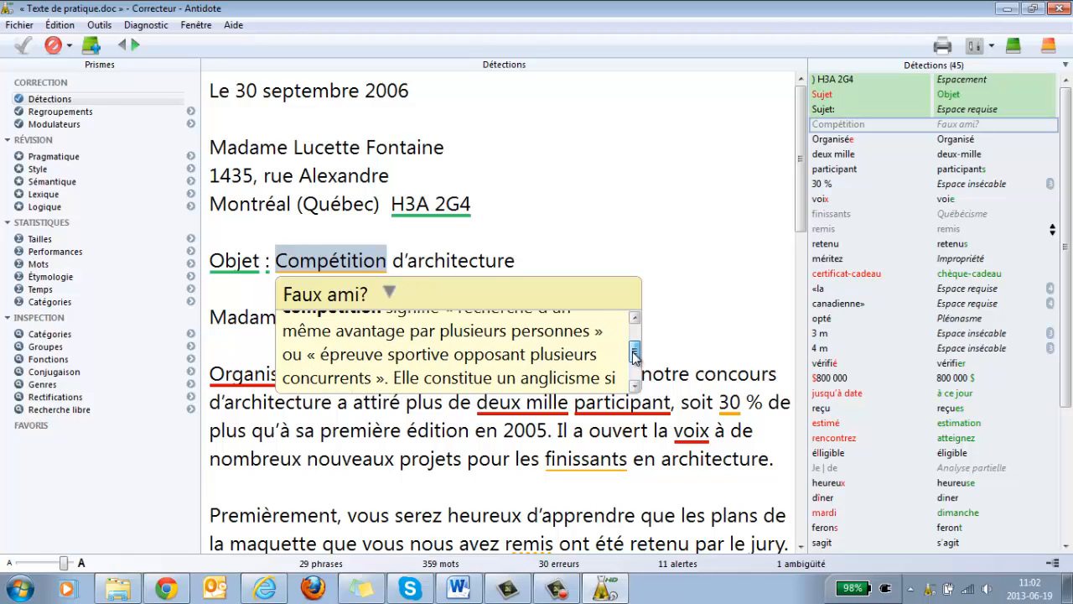
pyautogui.scroll(-2, 635, 357)
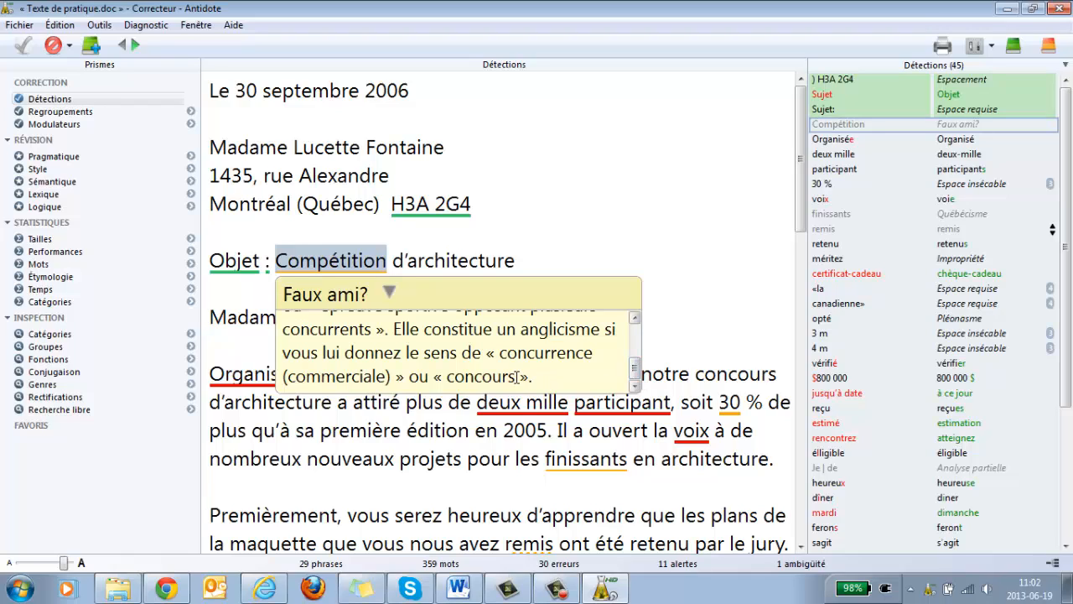
pyautogui.doubleClick(472, 377)
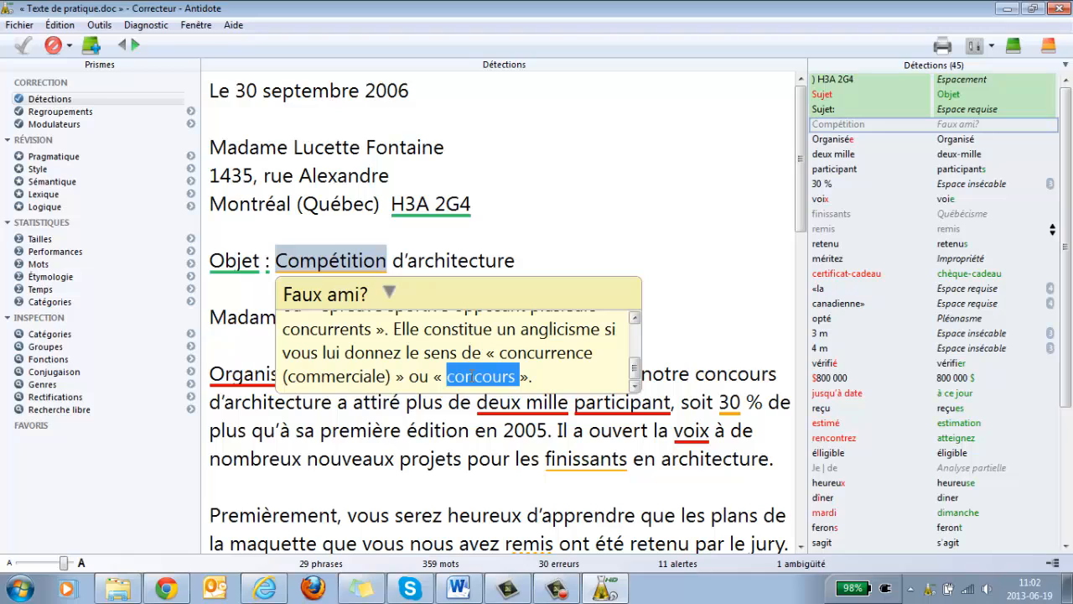
pyautogui.doubleClick(389, 267)
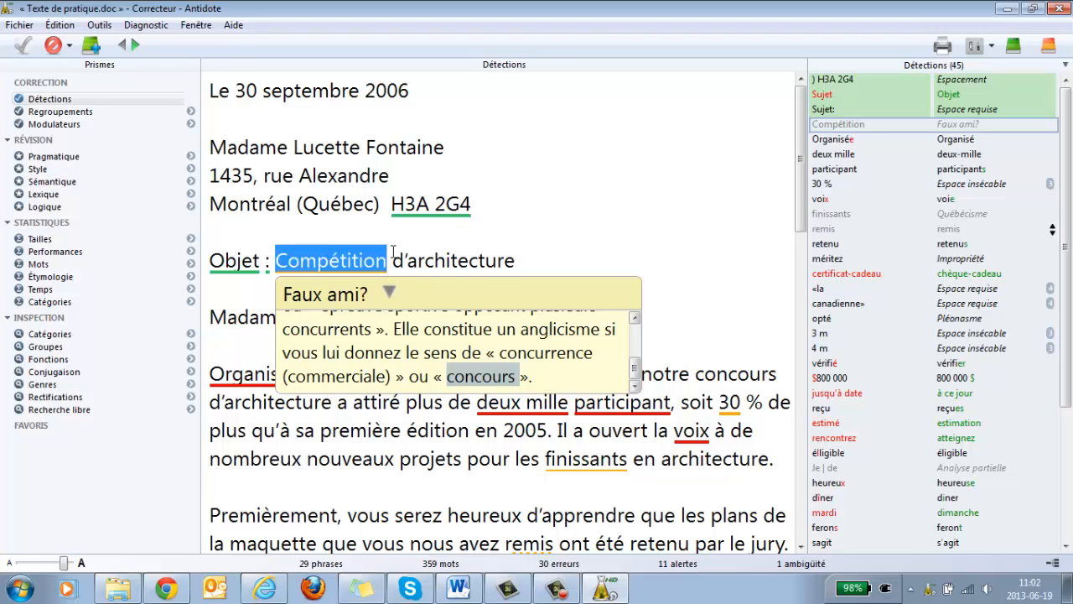
pyautogui.click(392, 253)
pyautogui.press('BackSpace')
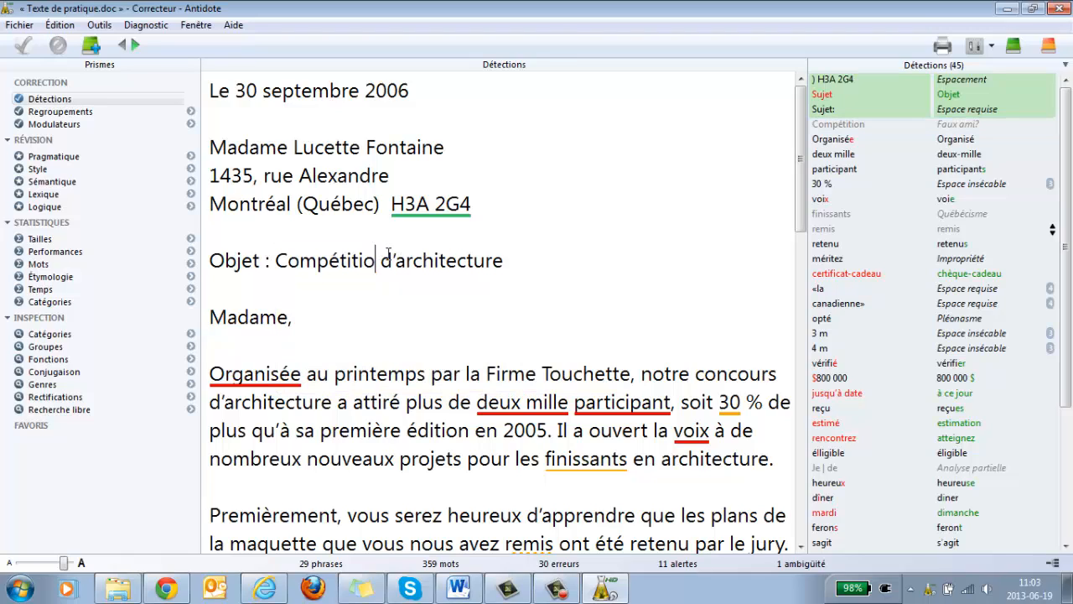
pyautogui.press('BackSpace')
pyautogui.press('BackSpace')
pyautogui.press('BackSpace')
pyautogui.press('BackSpace')
pyautogui.press('BackSpace')
pyautogui.press('BackSpace')
pyautogui.press('BackSpace')
pyautogui.press('BackSpace')
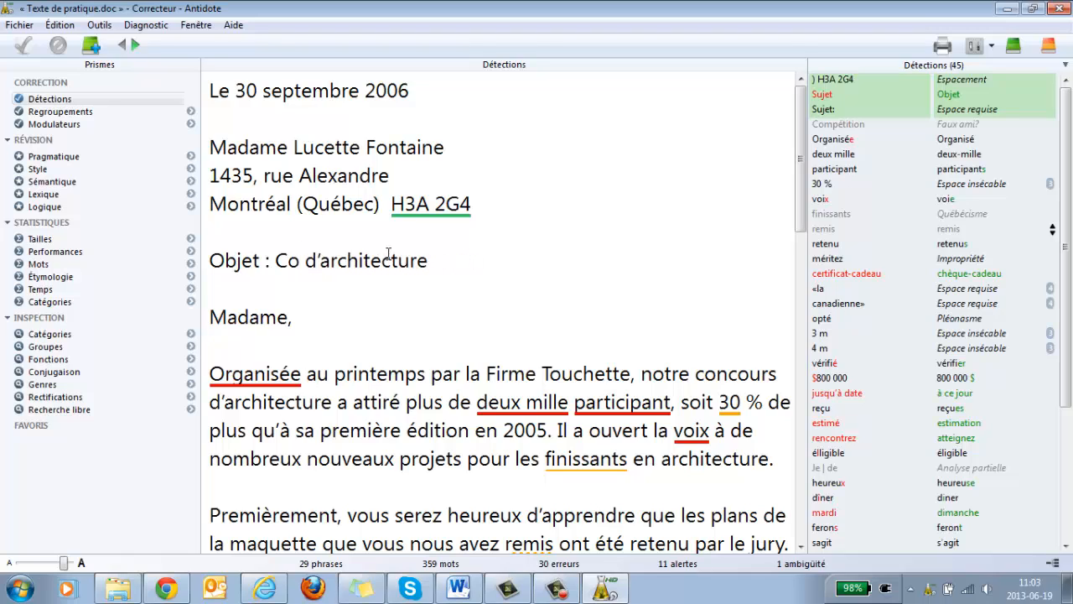
pyautogui.write('ncour')
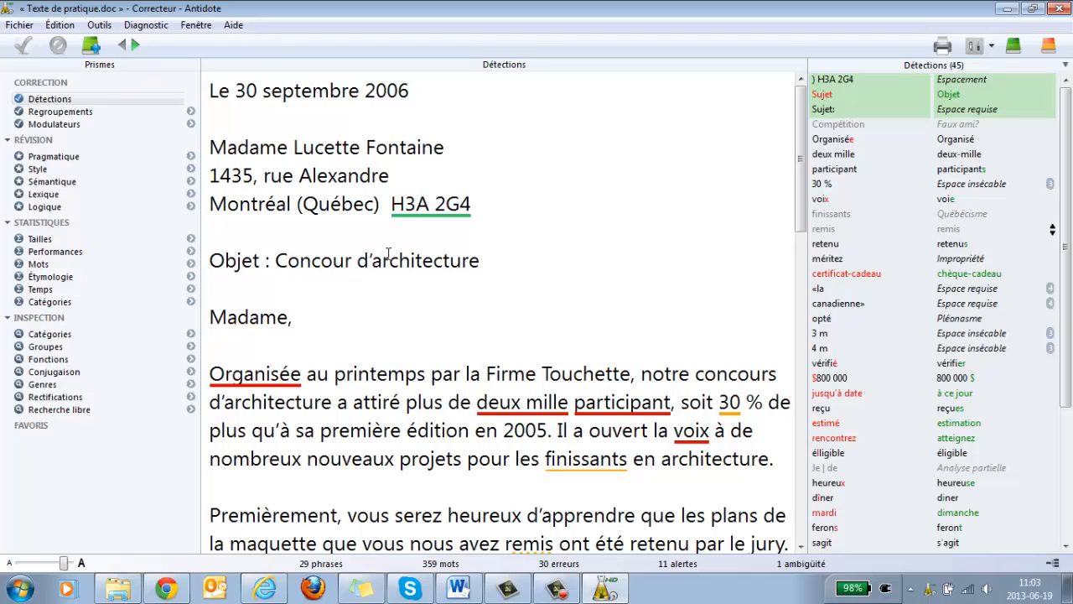
pyautogui.write('s')
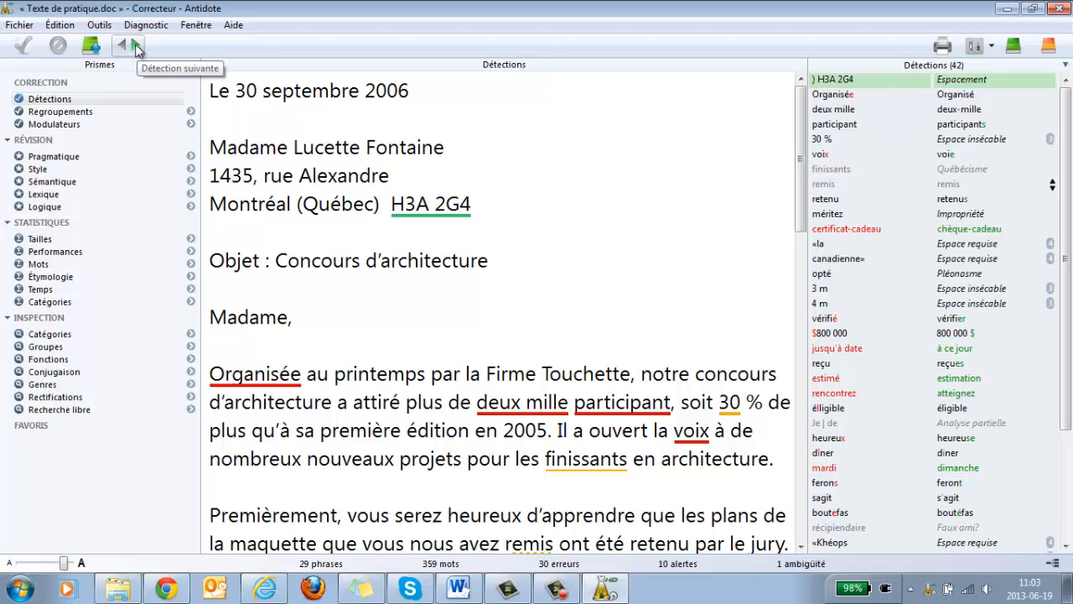
# Go to the "Organisée" detection, check its agreement with "concours" and accept the masculine correction "Organisé".
pyautogui.click(137, 49)
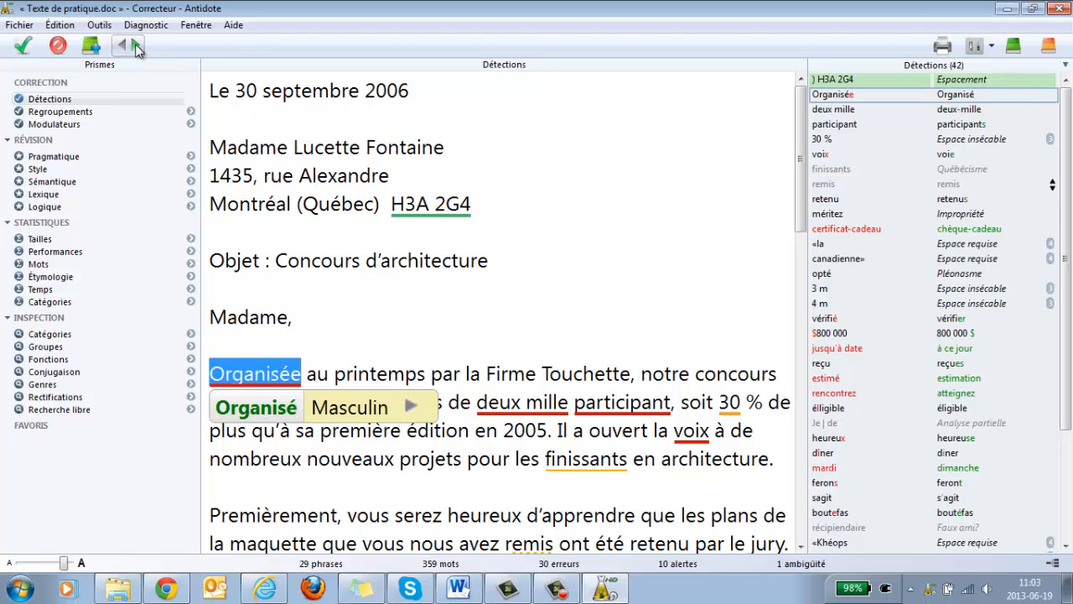
pyautogui.click(412, 407)
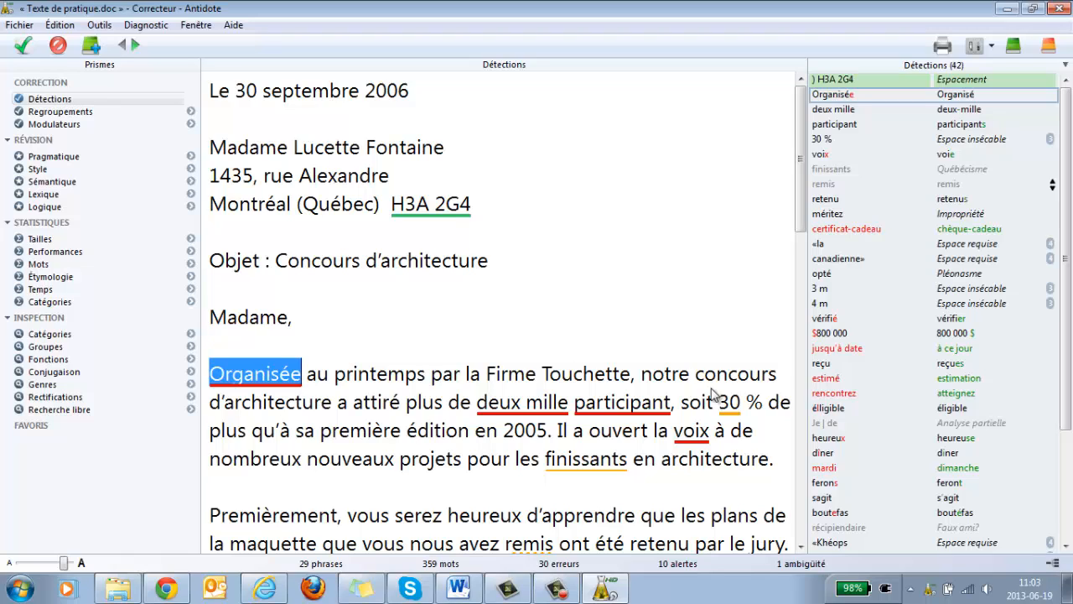
pyautogui.moveTo(695, 373); pyautogui.dragTo(778, 374)
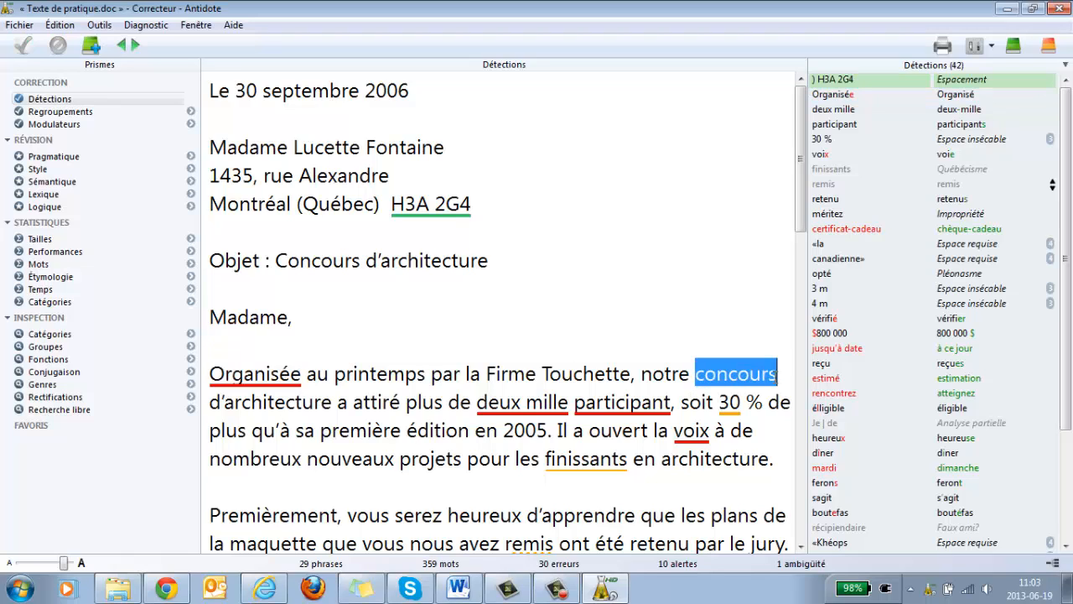
pyautogui.click(256, 376)
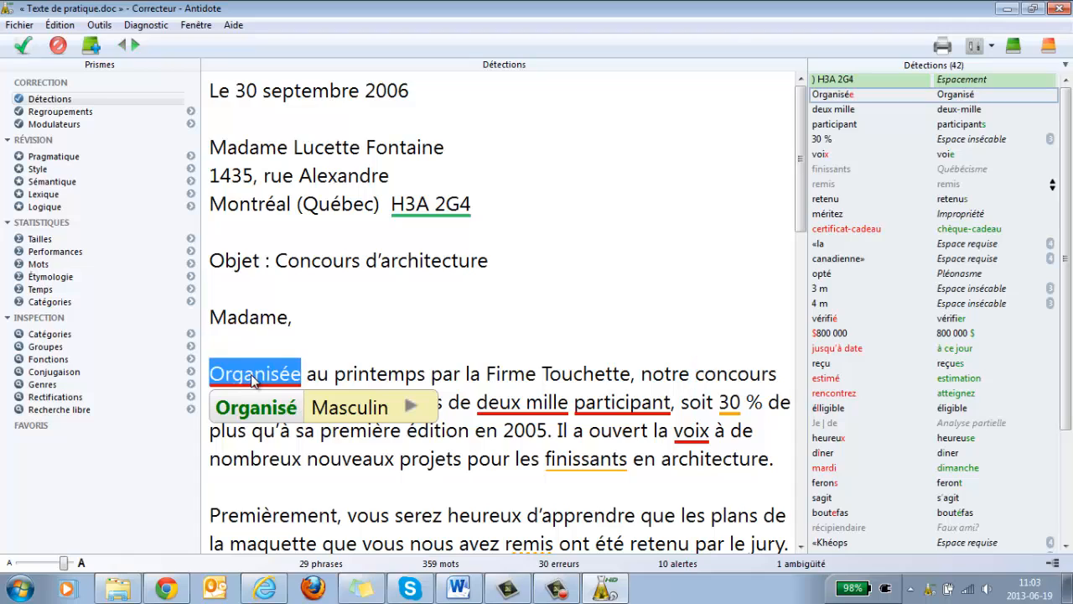
pyautogui.click(20, 49)
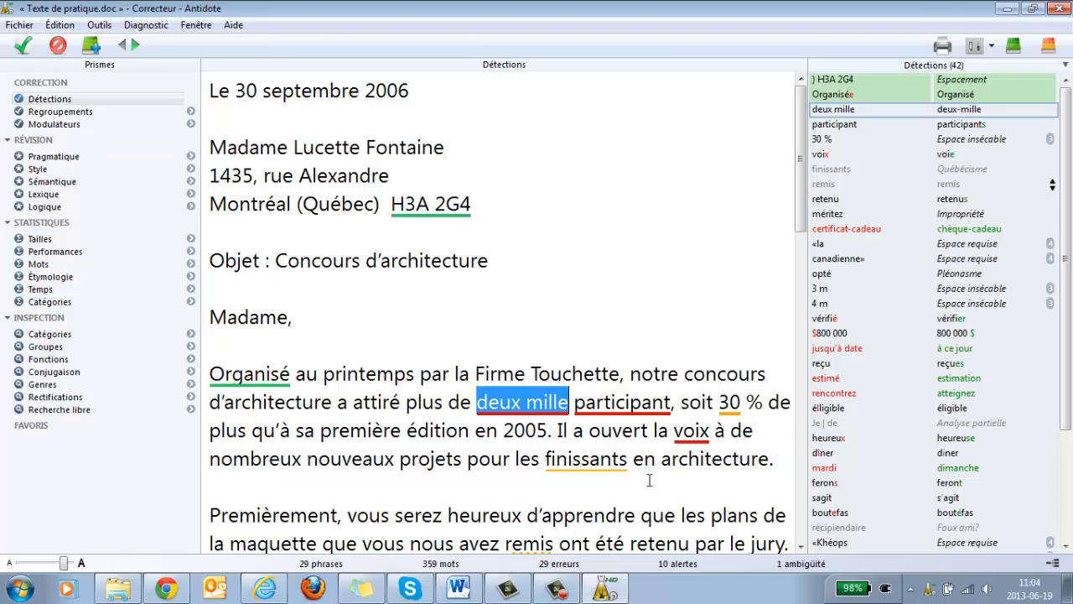
# Read the full "Québécisme" explanation for "finissants" in the first paragraph and ignore that detection.
pyautogui.click(585, 461)
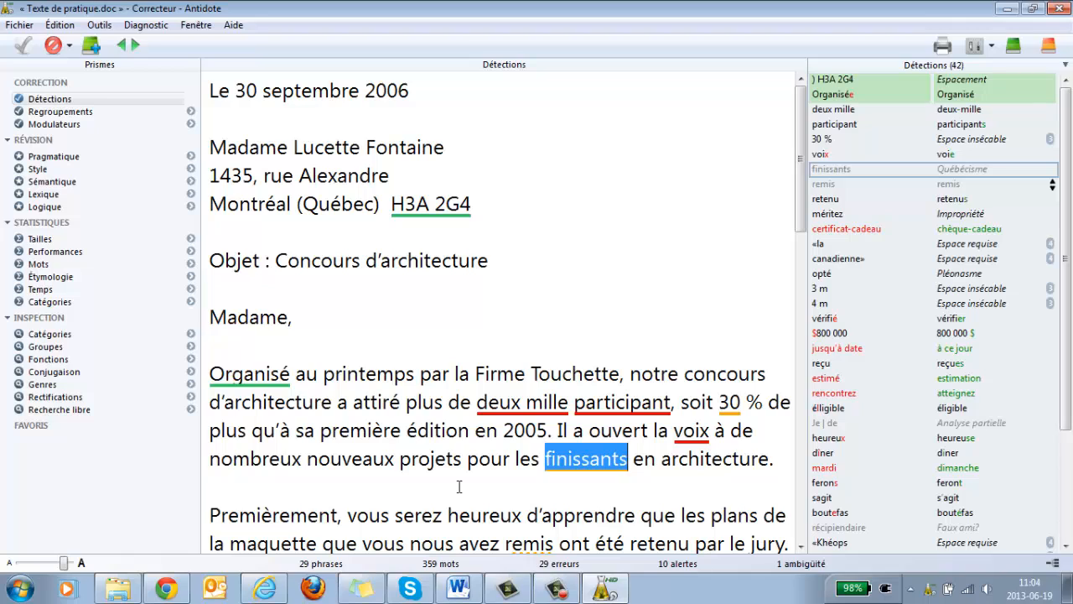
pyautogui.moveTo(582, 460)
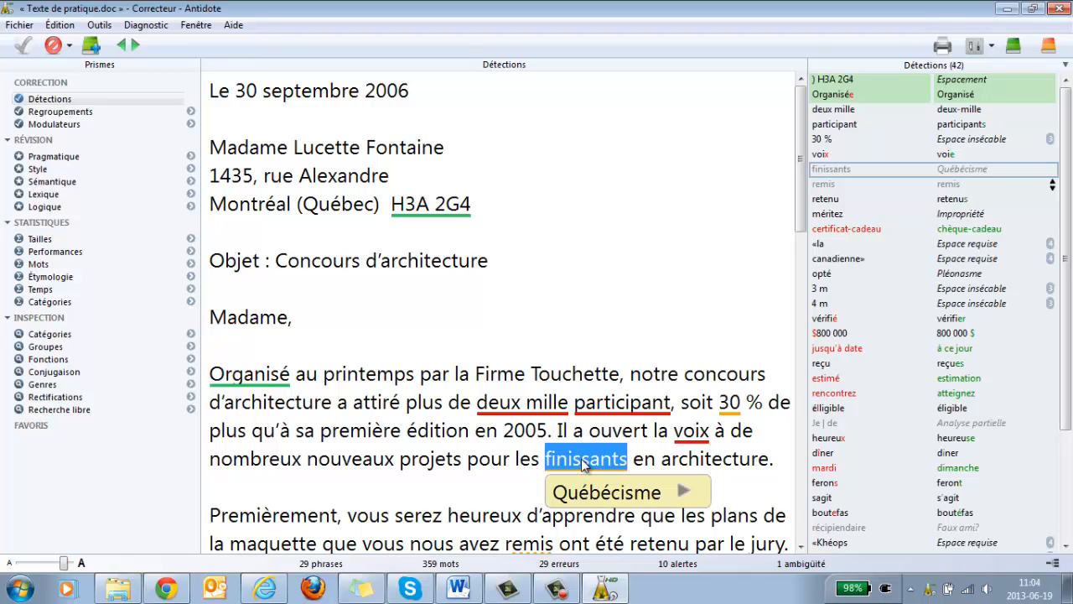
pyautogui.click(686, 493)
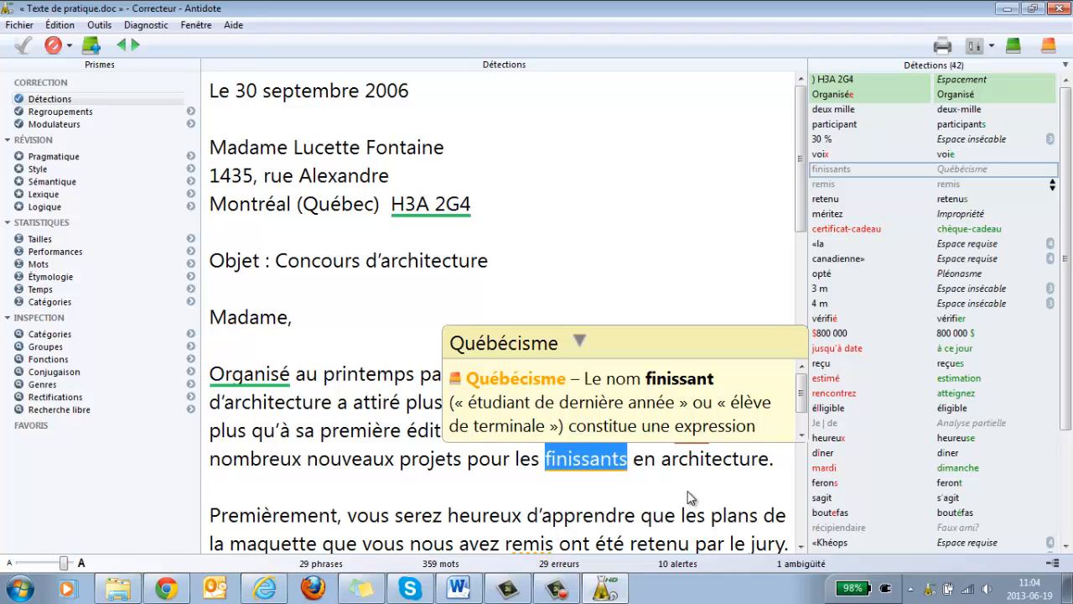
pyautogui.moveTo(803, 389); pyautogui.dragTo(804, 412)
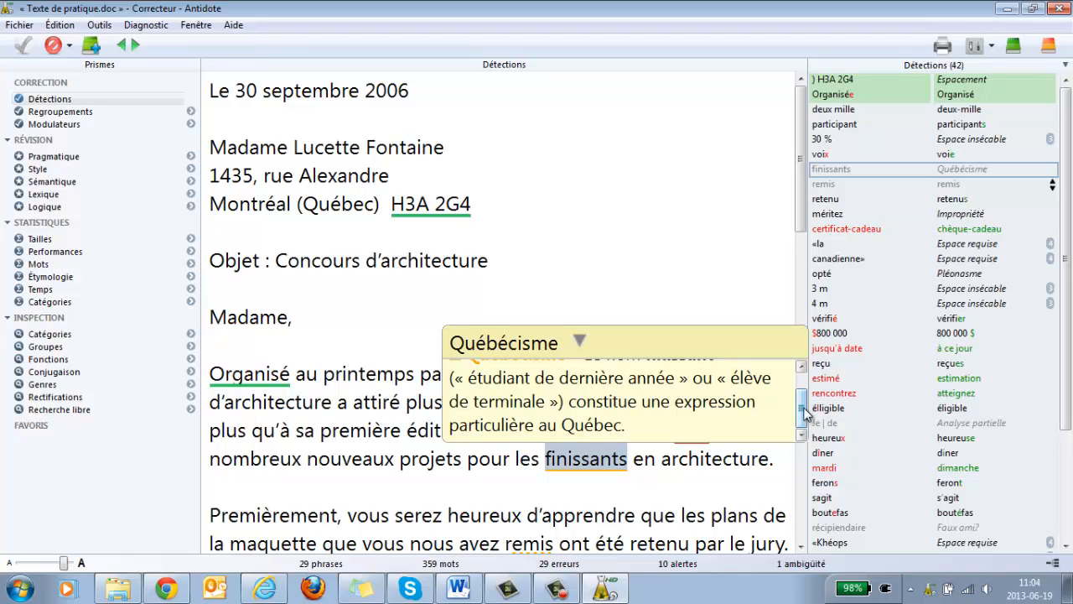
pyautogui.doubleClick(614, 465)
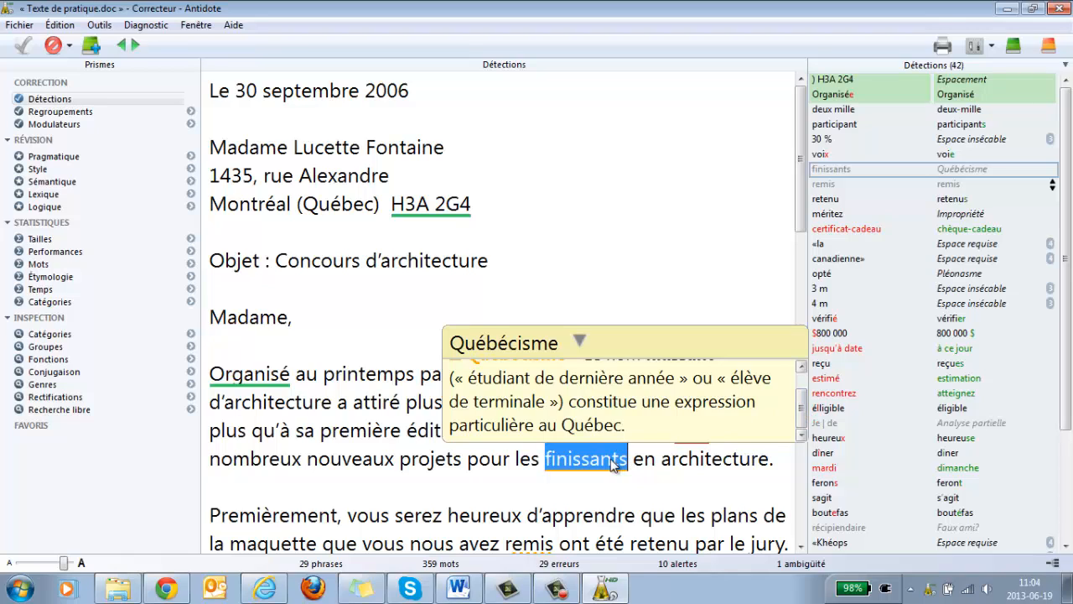
pyautogui.click(615, 463)
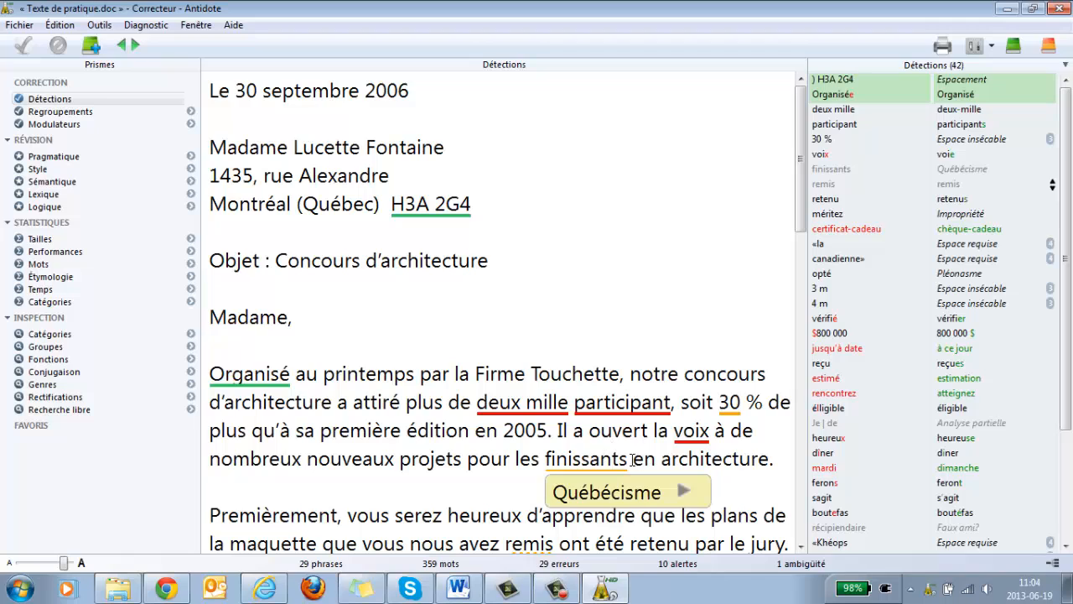
pyautogui.moveTo(626, 459); pyautogui.dragTo(566, 459)
pyautogui.moveTo(545, 460); pyautogui.dragTo(625, 465)
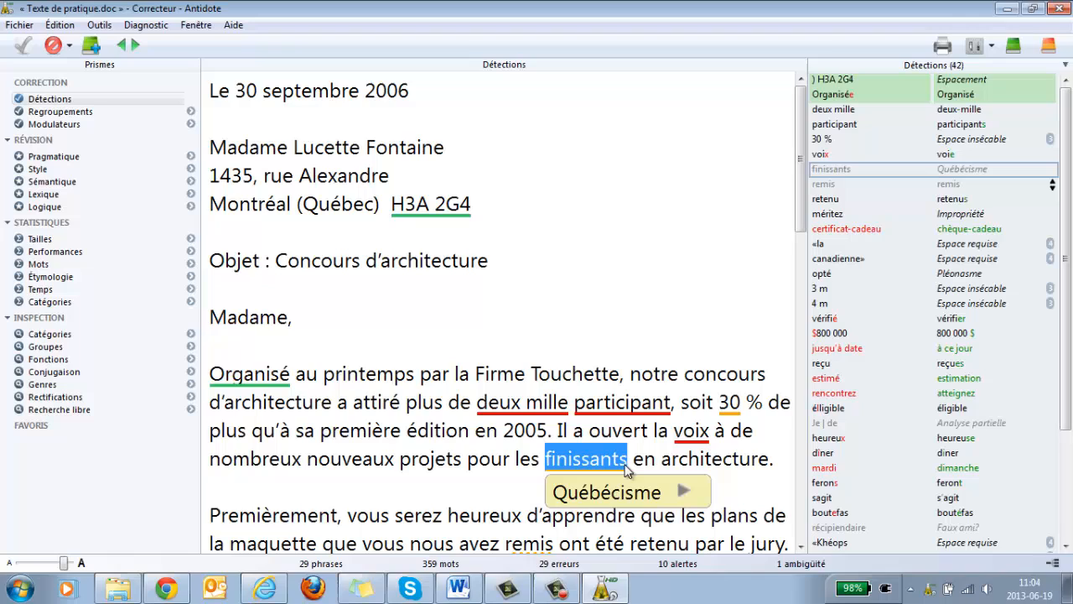
pyautogui.click(52, 46)
pyautogui.moveTo(597, 368)
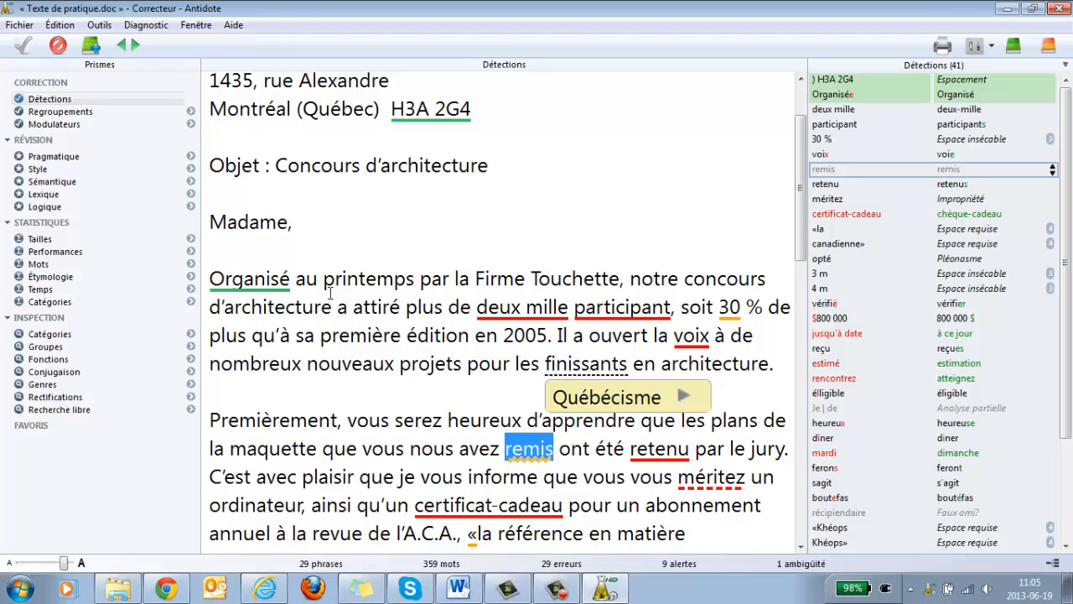
pyautogui.moveTo(245, 289)
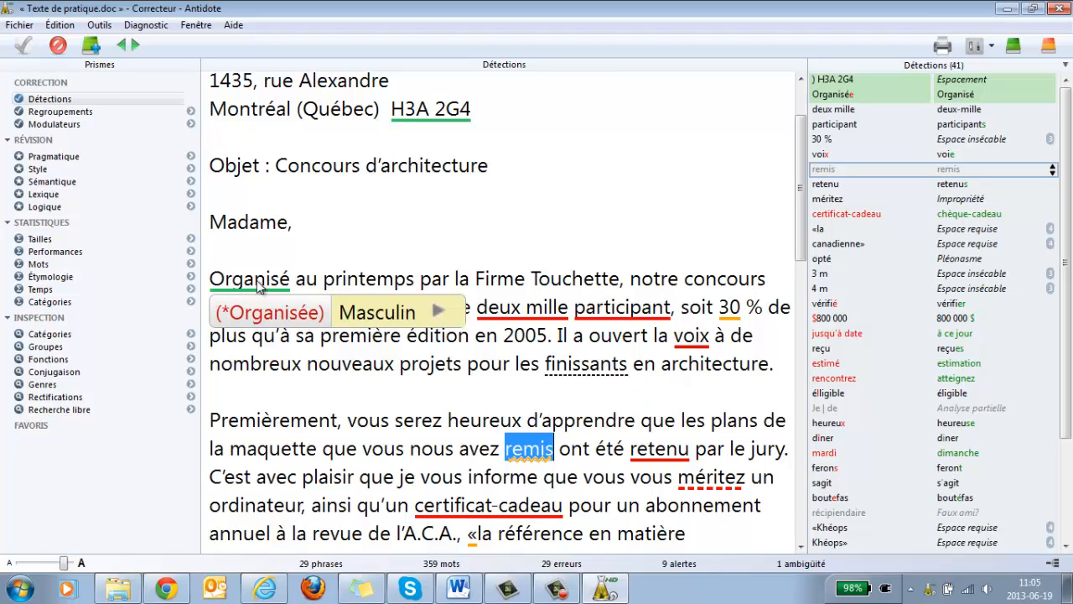